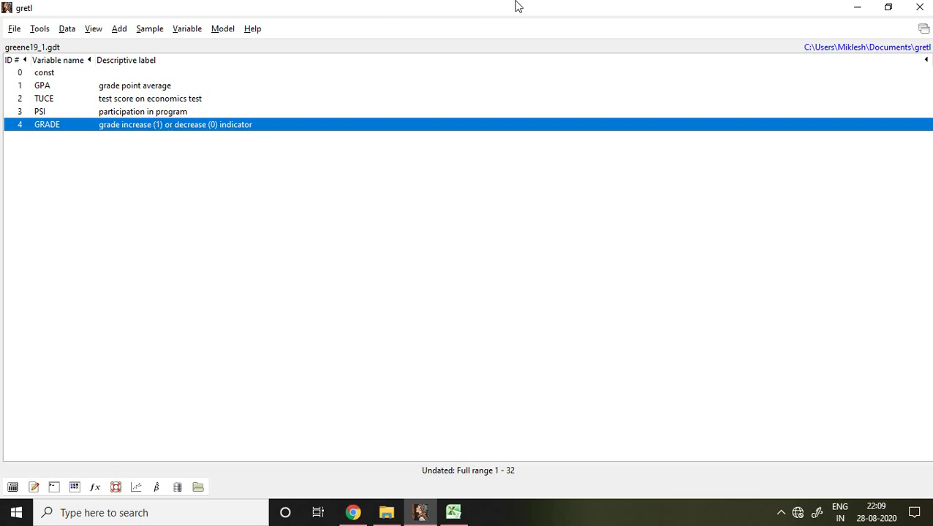
# Navigate the Model menu to Limited dependent variable > Logit.
pyautogui.moveTo(516, 5)
pyautogui.click(223, 29)
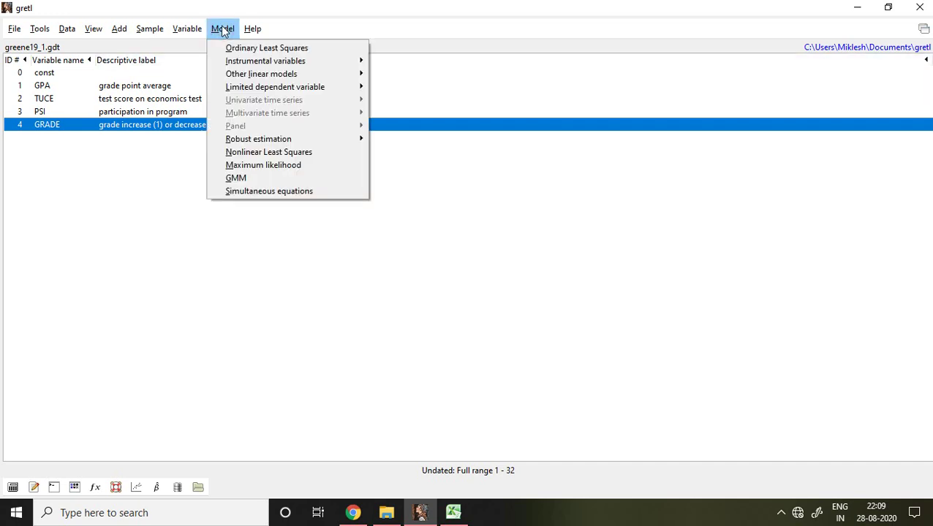
pyautogui.moveTo(276, 88)
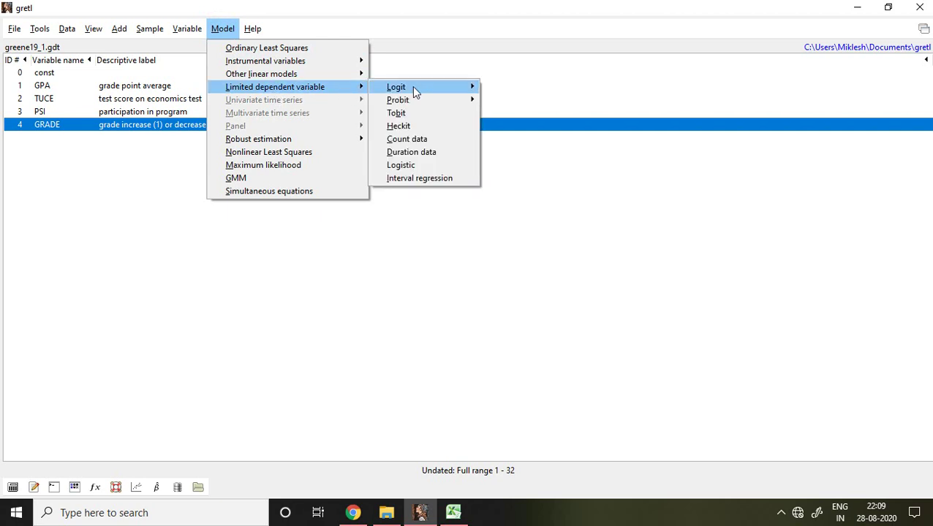
pyautogui.moveTo(415, 90)
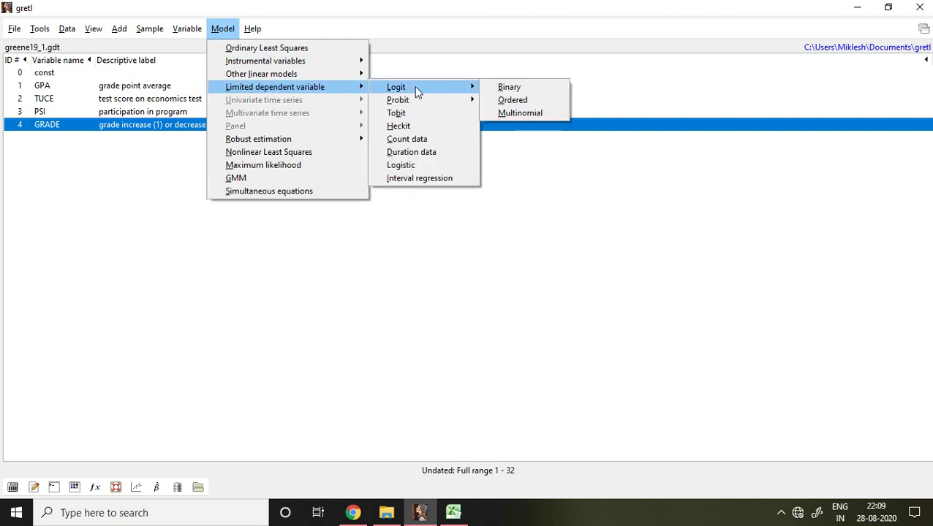
# Open the binary logit dialog and set GRADE as the dependent variable.
pyautogui.click(515, 88)
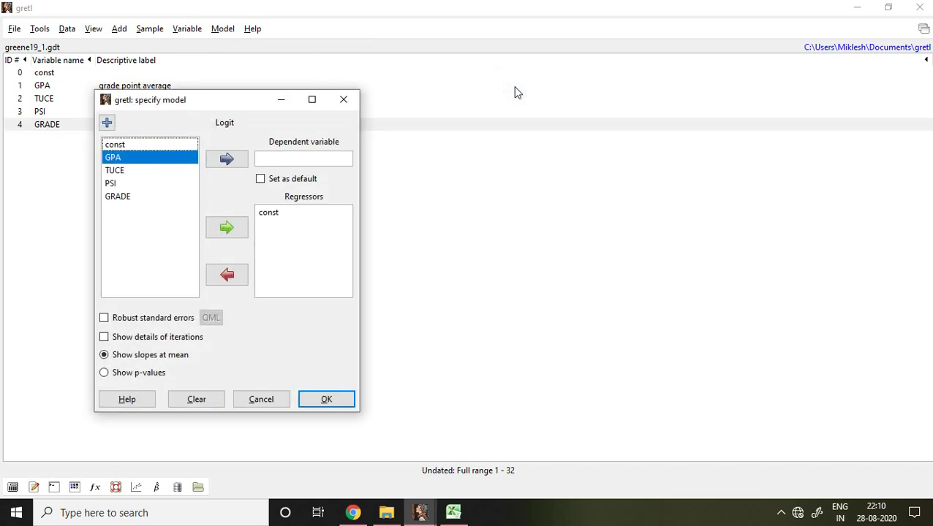
pyautogui.click(117, 197)
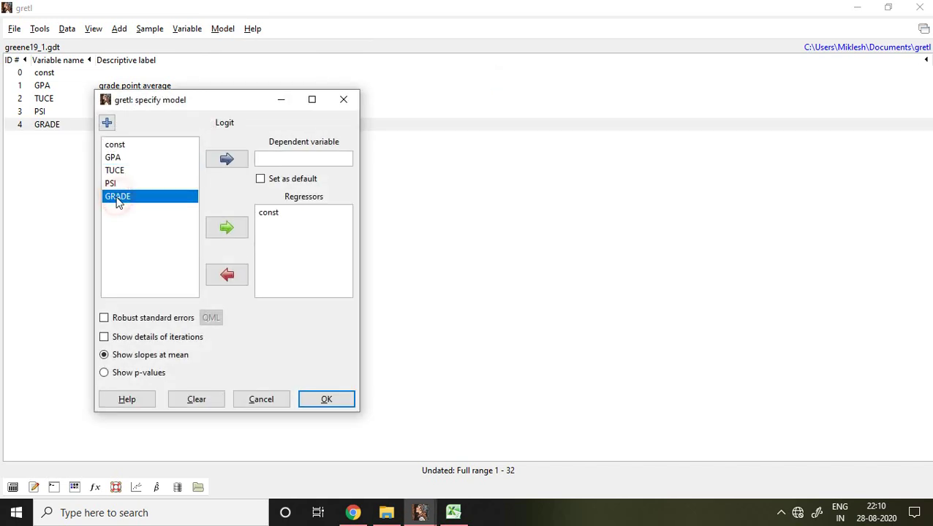
pyautogui.click(223, 164)
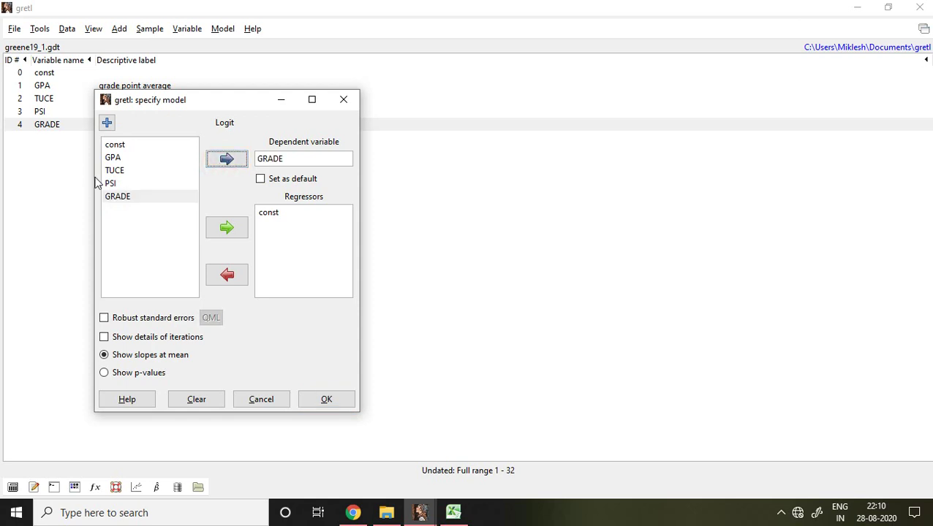
# Add GPA, TUCE and PSI as the regressors.
pyautogui.click(111, 159)
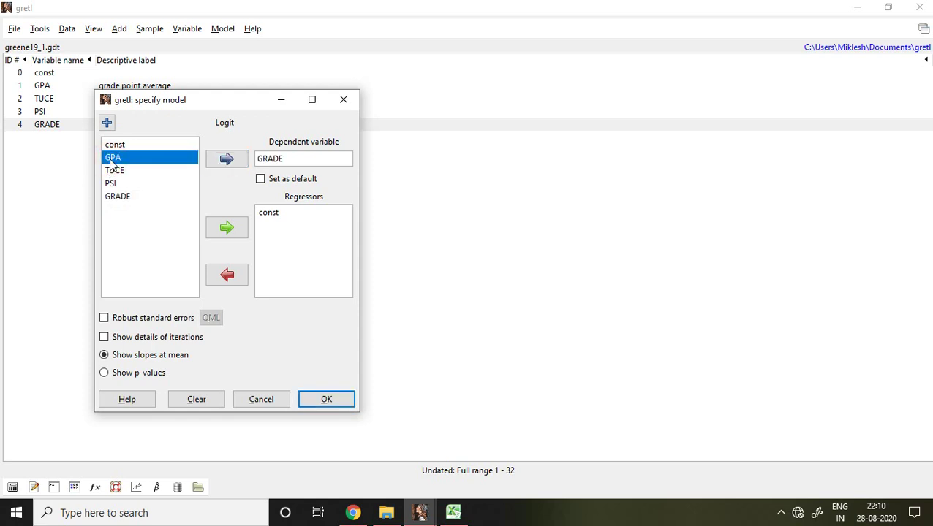
pyautogui.moveTo(112, 162); pyautogui.dragTo(112, 165)
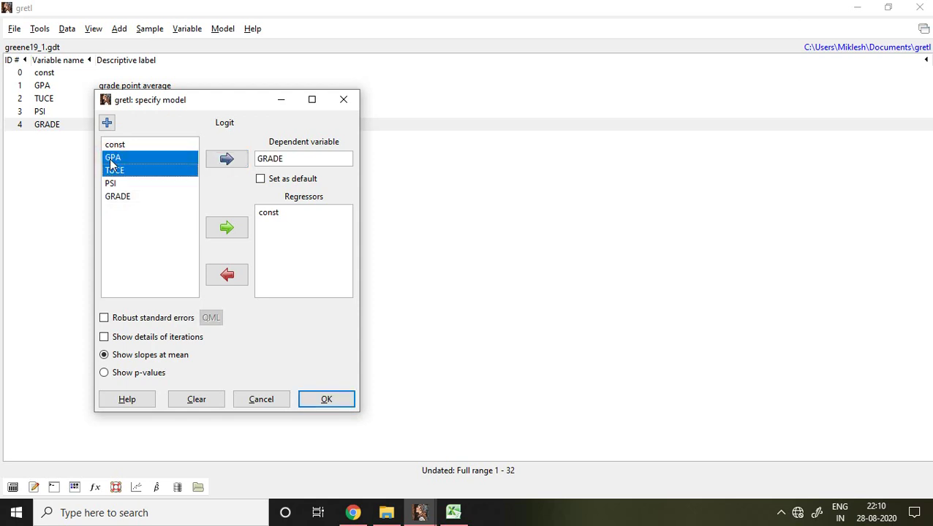
pyautogui.hotkey('shift', 'Down')
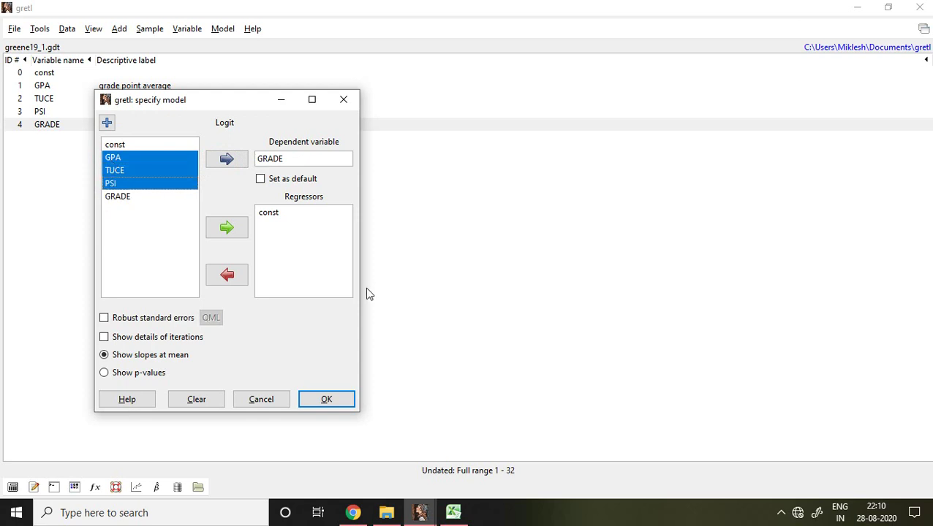
pyautogui.click(235, 232)
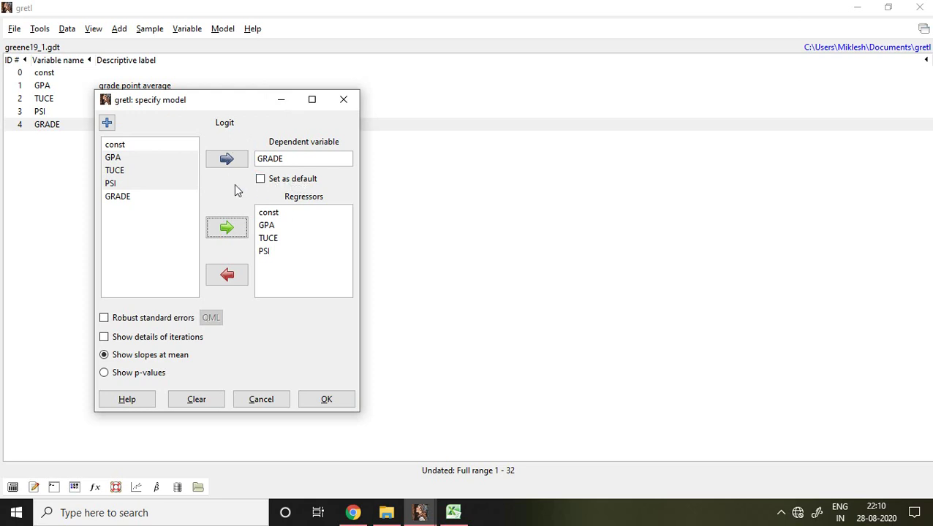
# Run the GRADE logit and maximize the Model 1 results window.
pyautogui.click(327, 400)
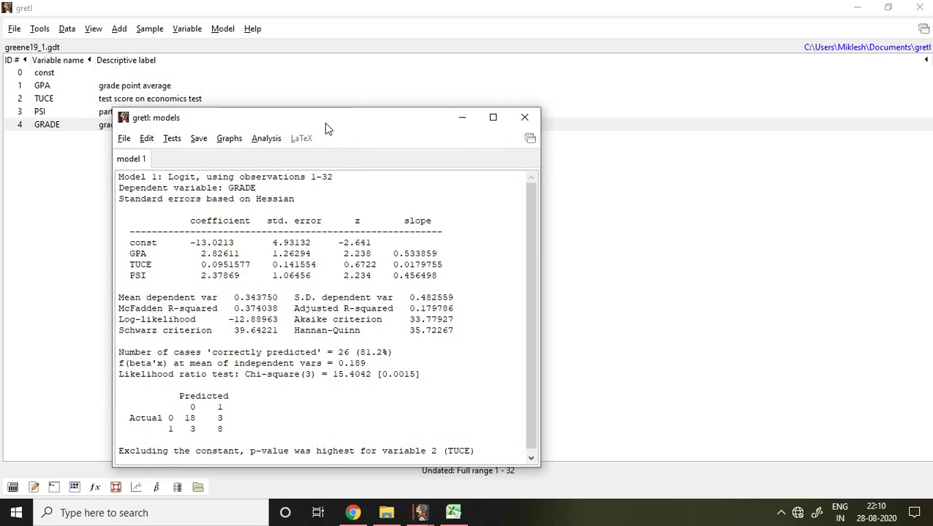
pyautogui.click(494, 118)
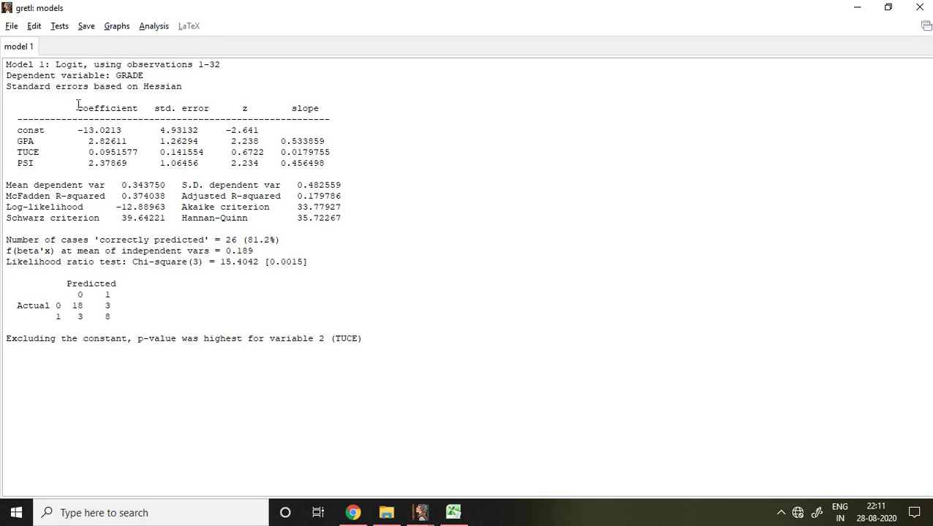
pyautogui.moveTo(102, 108); pyautogui.dragTo(348, 112)
pyautogui.click(146, 108)
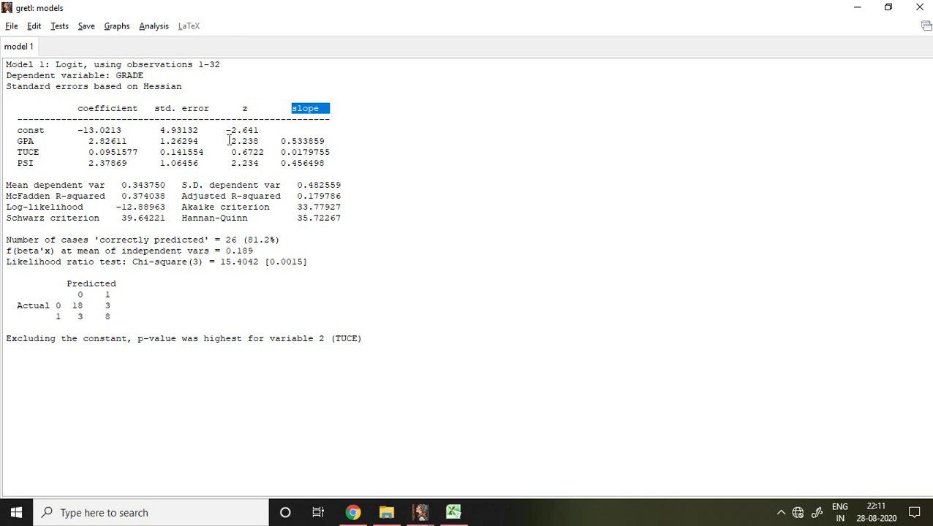
pyautogui.moveTo(228, 140); pyautogui.dragTo(259, 145)
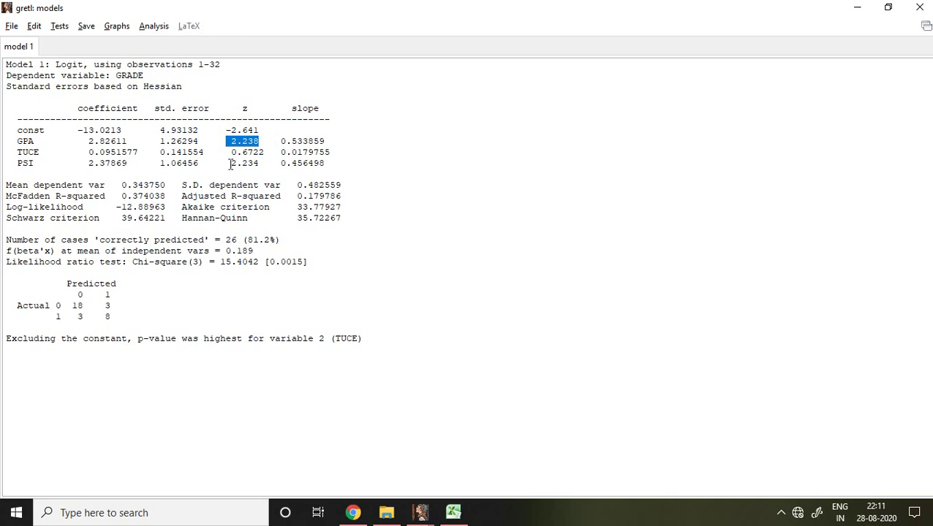
pyautogui.moveTo(229, 164); pyautogui.dragTo(262, 164)
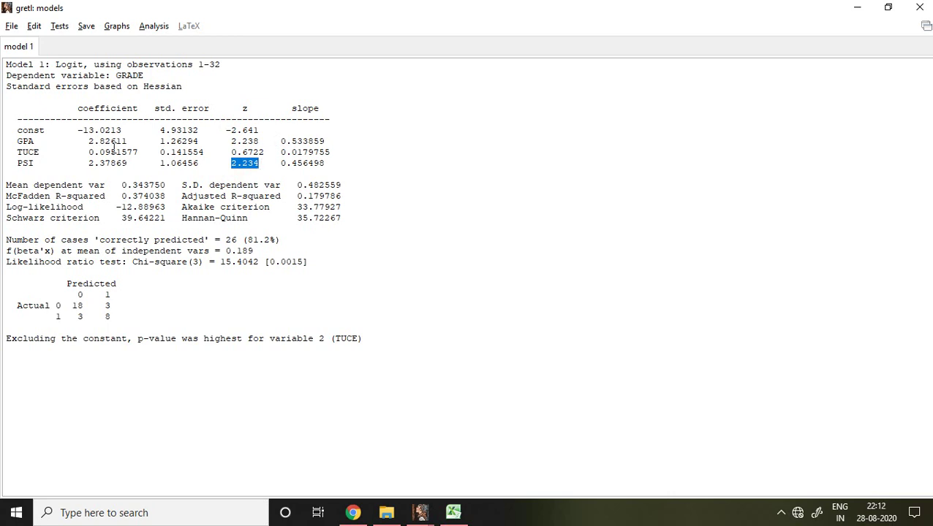
# Highlight GPA's coefficient 2.82611 in the Model 1 logit output.
pyautogui.click(128, 159)
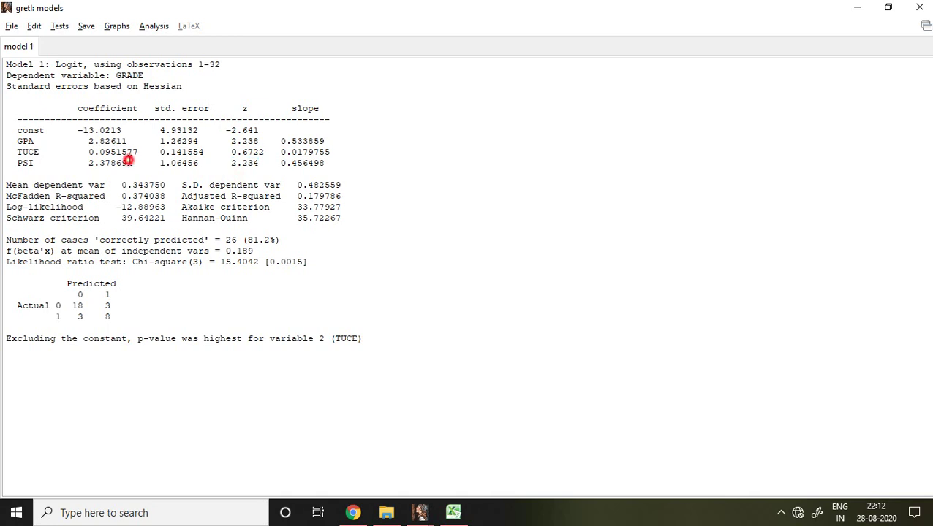
pyautogui.click(84, 159)
pyautogui.moveTo(85, 163); pyautogui.dragTo(128, 163)
pyautogui.click(129, 164)
pyautogui.click(128, 160)
pyautogui.moveTo(129, 161); pyautogui.dragTo(89, 162)
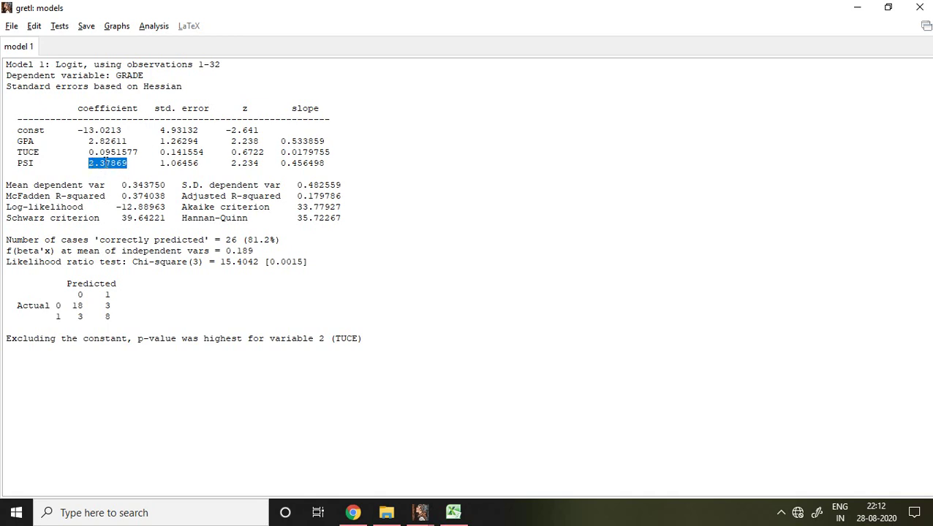
pyautogui.click(101, 168)
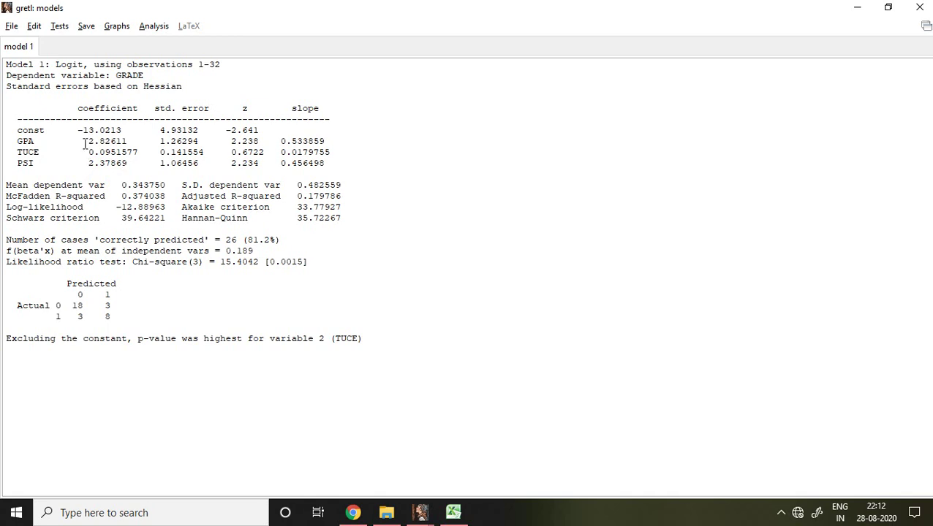
pyautogui.moveTo(87, 141); pyautogui.dragTo(129, 140)
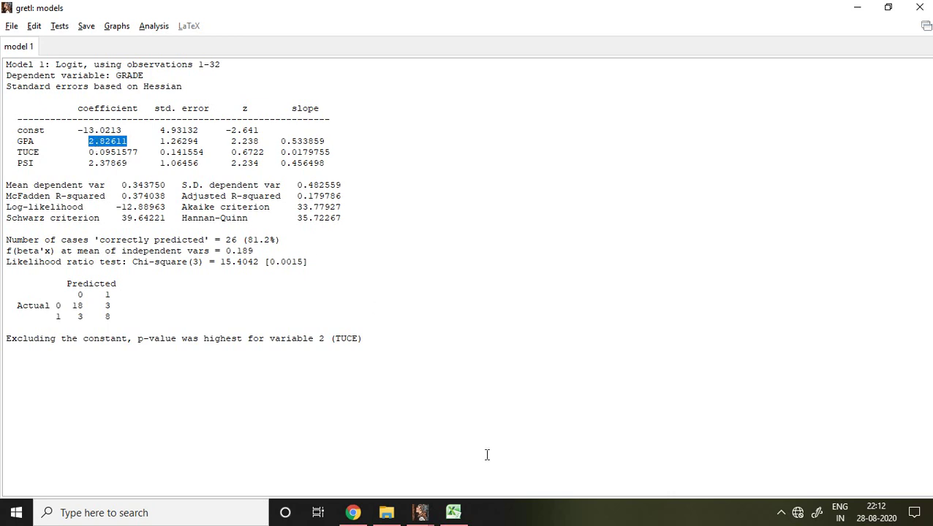
# Start an =EXP( formula in Excel cell B2.
pyautogui.click(453, 513)
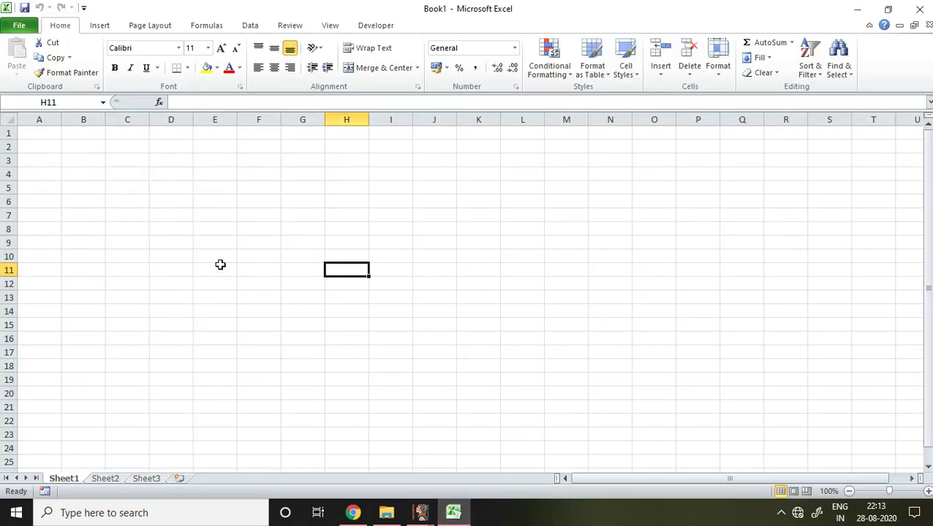
pyautogui.click(84, 147)
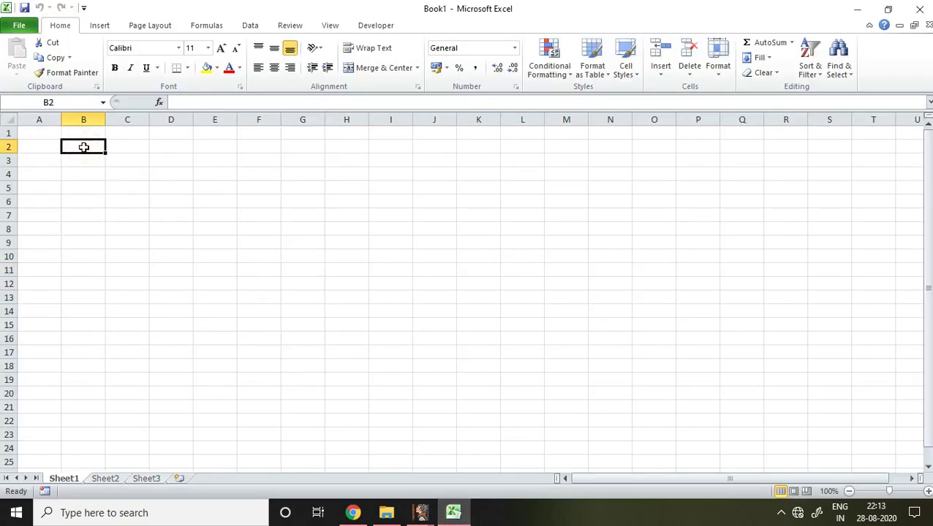
pyautogui.write('=expe')
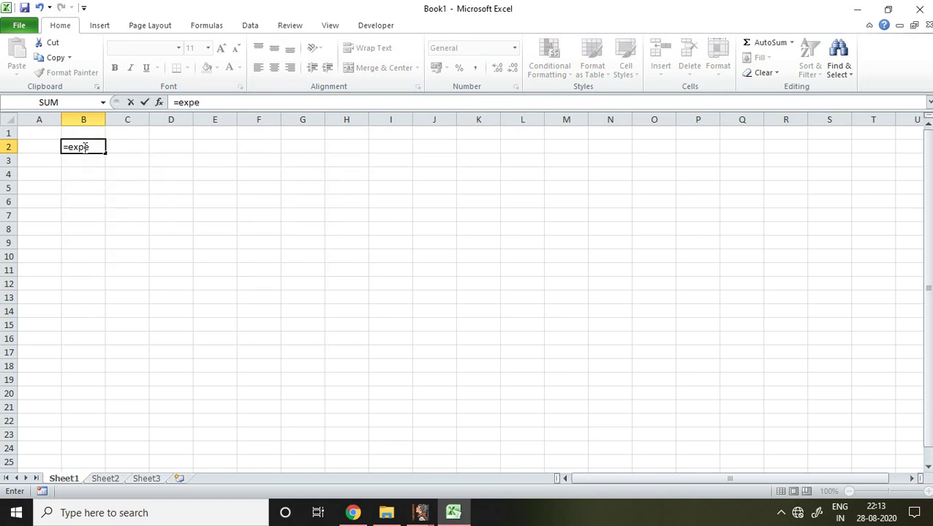
pyautogui.press('BackSpace')
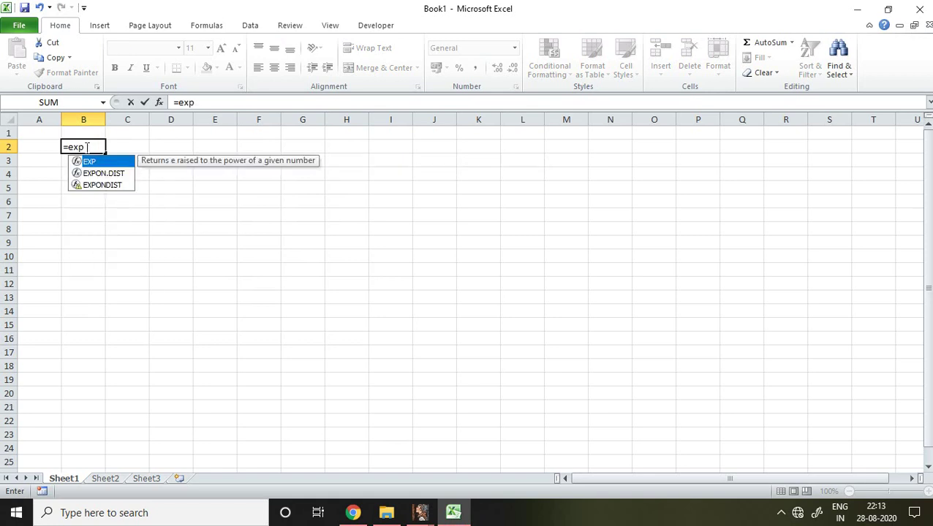
pyautogui.doubleClick(108, 160)
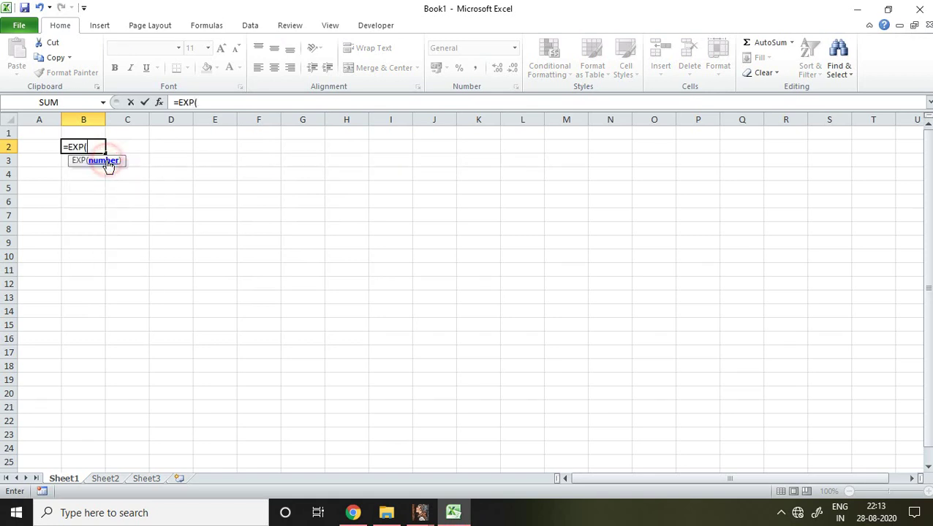
# Copy GPA's coefficient 2.82611 from the gretl Model 1 results.
pyautogui.click(420, 512)
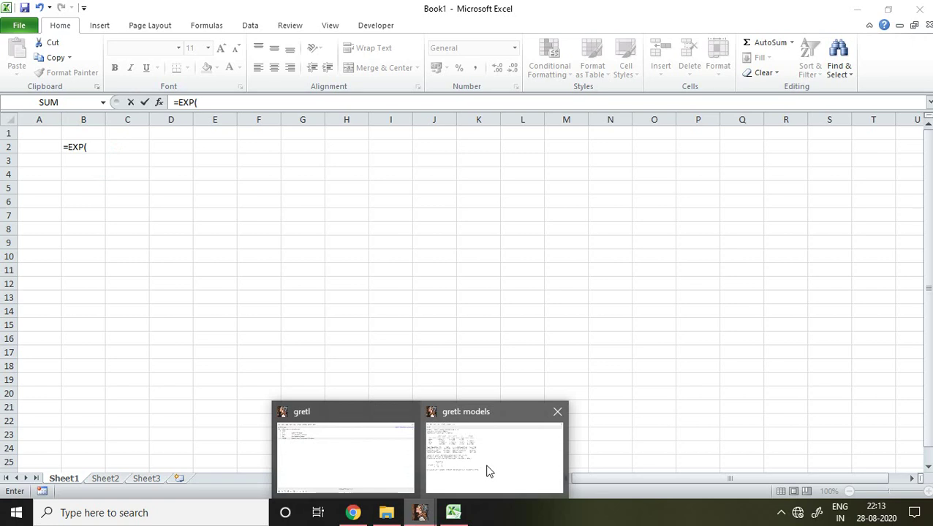
pyautogui.click(488, 472)
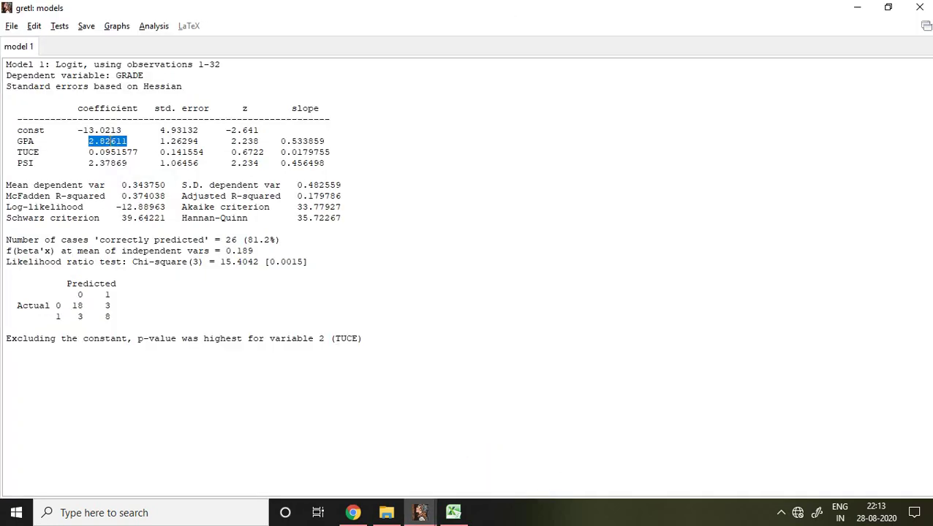
pyautogui.click(126, 140)
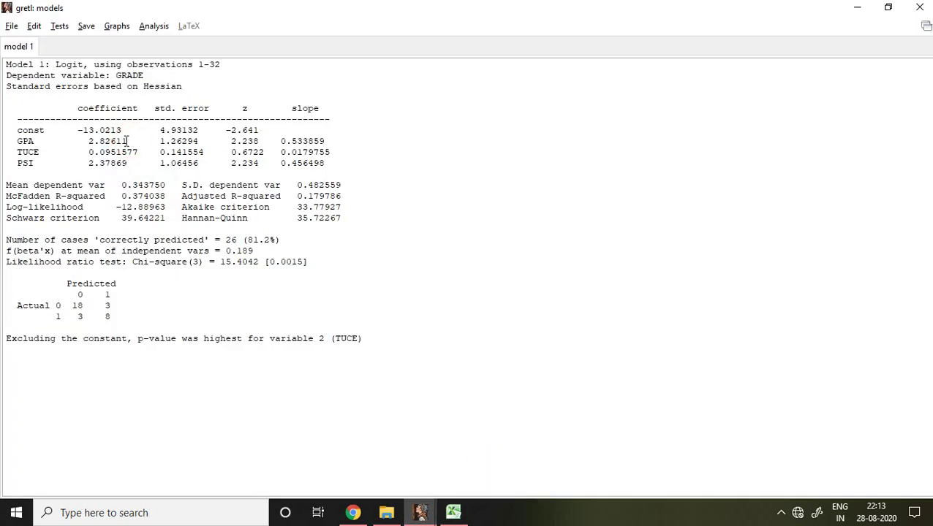
pyautogui.click(125, 141)
pyautogui.moveTo(126, 141); pyautogui.dragTo(89, 140)
pyautogui.hotkey('ctrl', 'c')
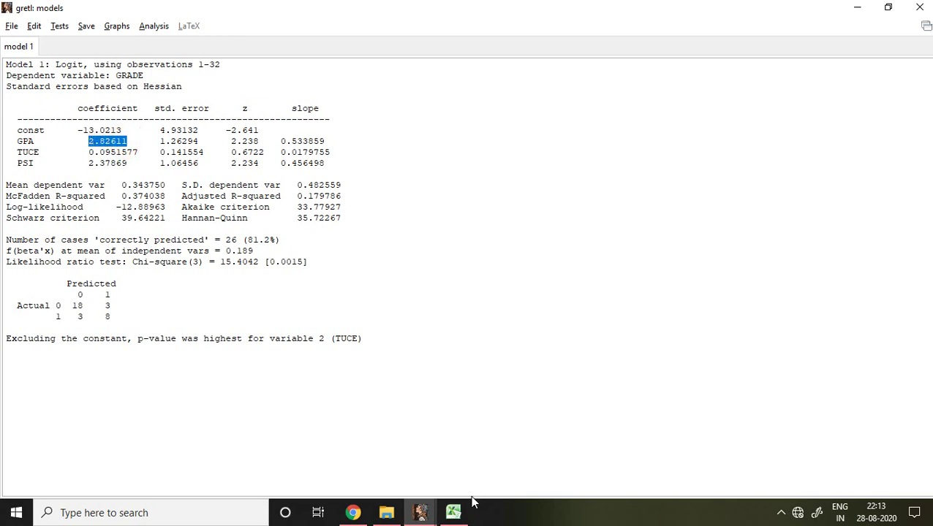
# Complete =EXP(2.82611) in B2, giving the odds ratio 16.87967.
pyautogui.click(453, 513)
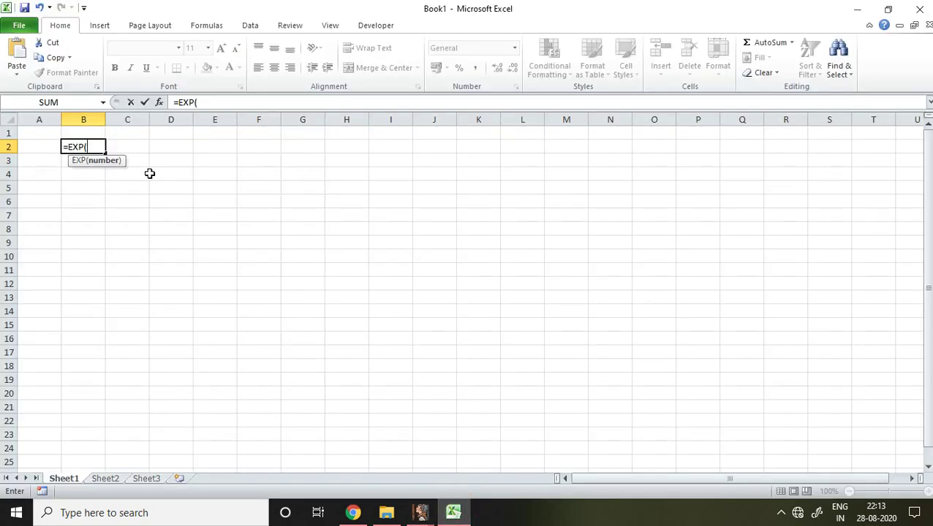
pyautogui.hotkey('ctrl', 'v')
pyautogui.write(')')
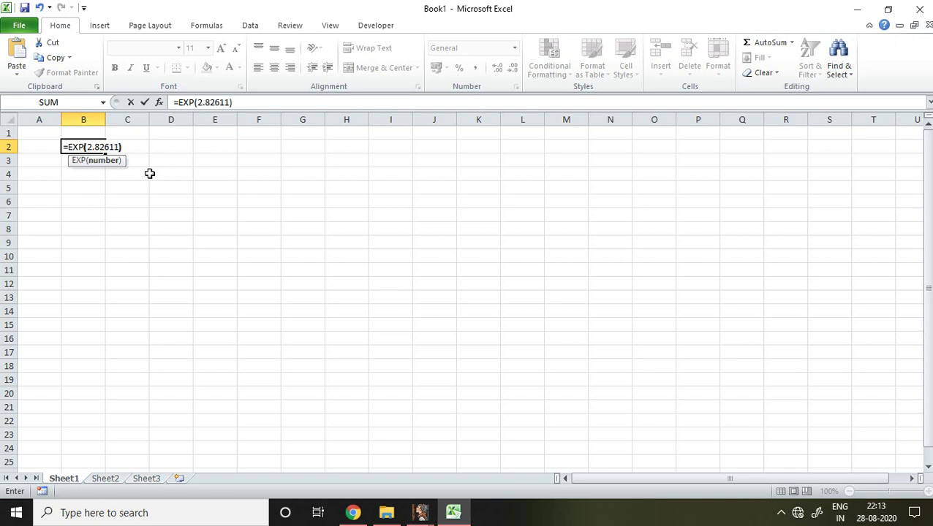
pyautogui.press('Return')
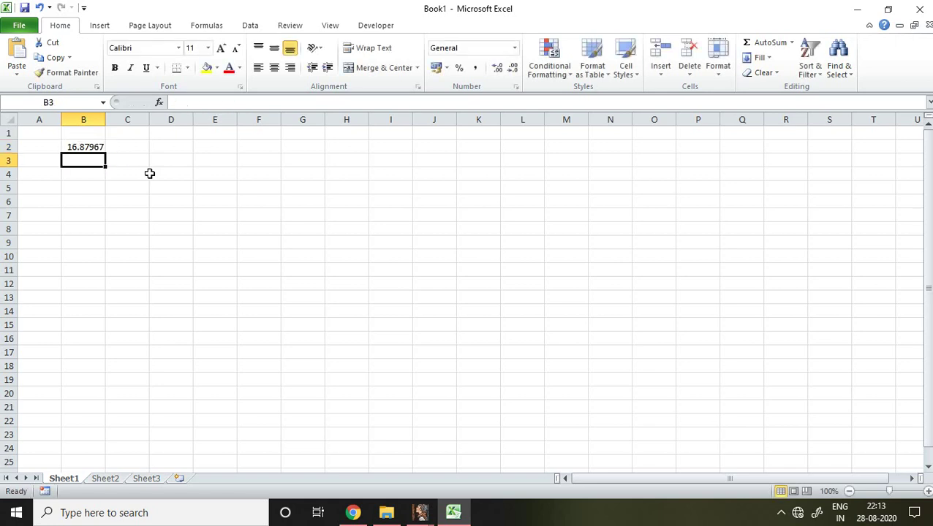
pyautogui.click(80, 144)
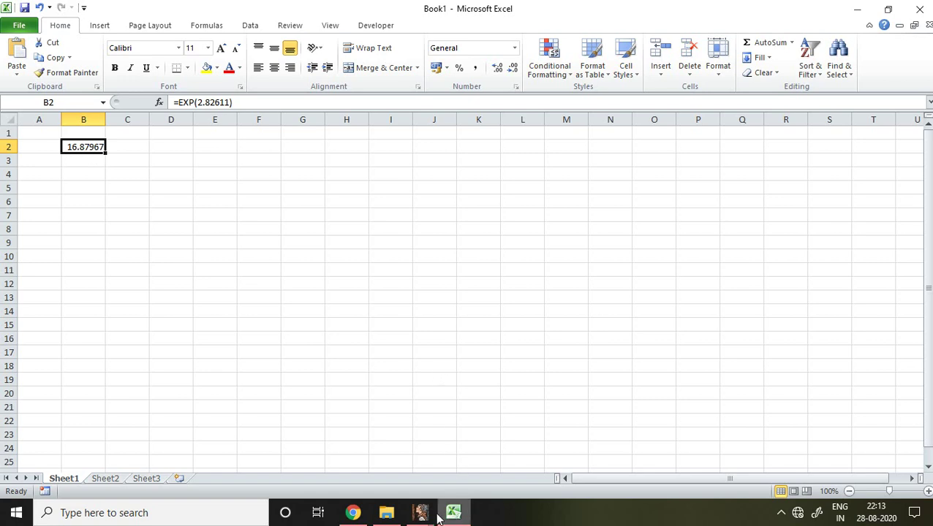
pyautogui.moveTo(423, 517)
pyautogui.click(421, 513)
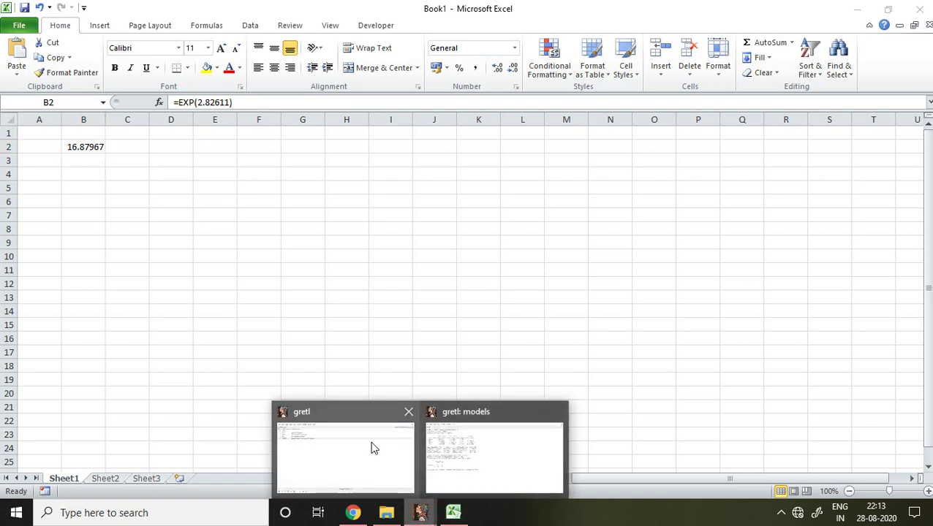
# Highlight the 81.2% prediction rate and confusion matrix, then restore the results window.
pyautogui.click(496, 476)
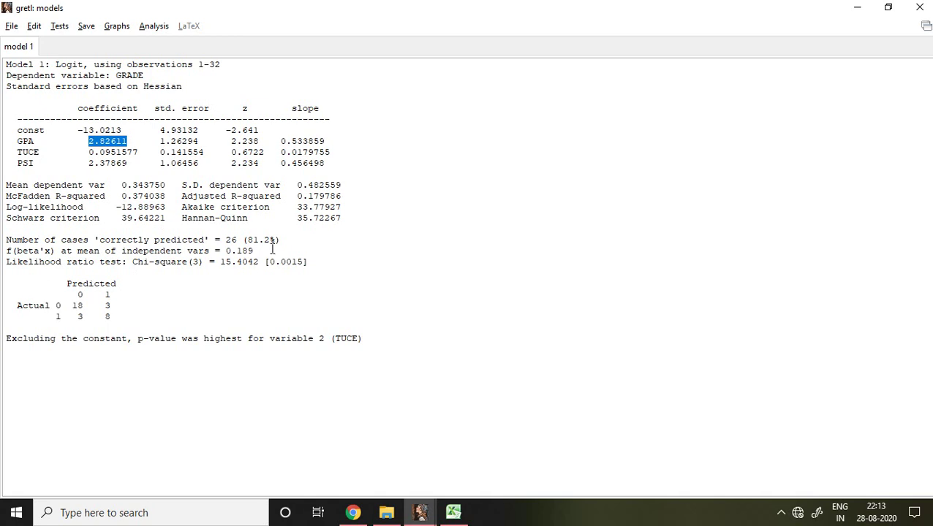
pyautogui.moveTo(280, 240); pyautogui.dragTo(242, 235)
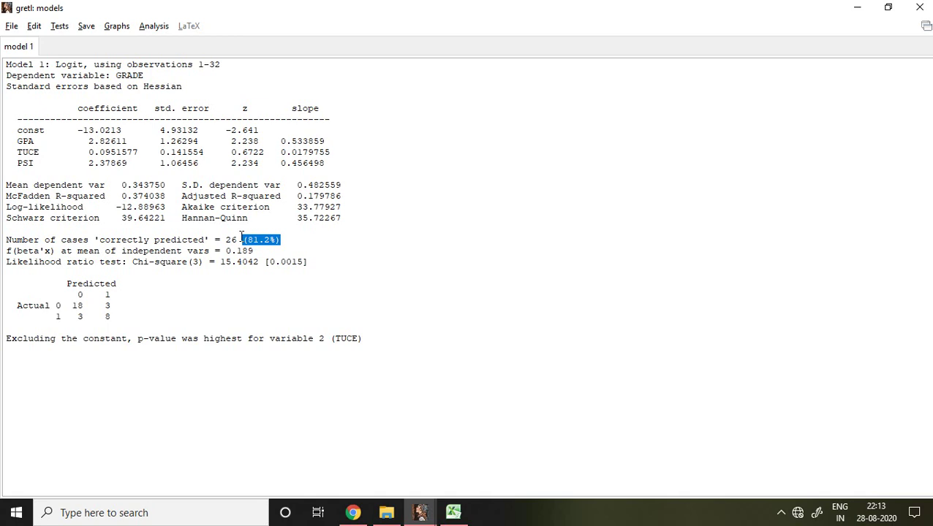
pyautogui.moveTo(53, 274); pyautogui.dragTo(132, 317)
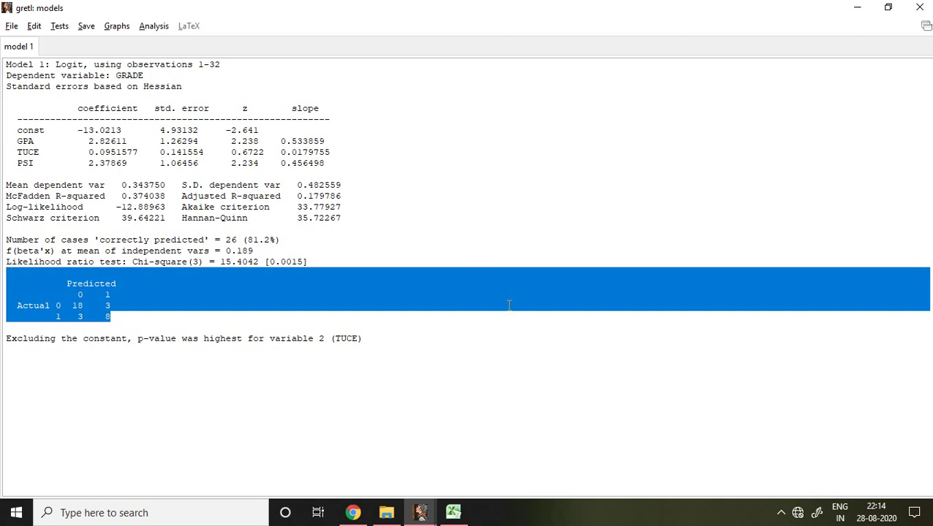
pyautogui.click(508, 305)
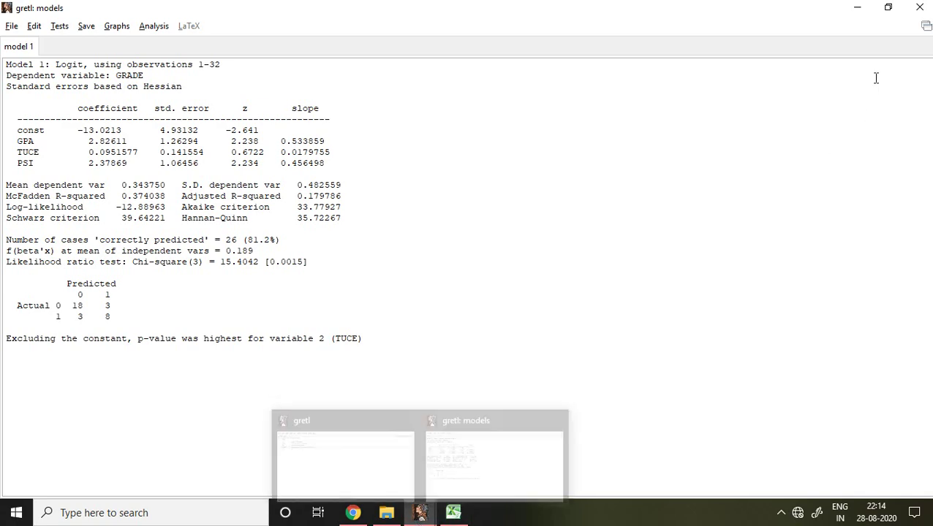
pyautogui.click(892, 7)
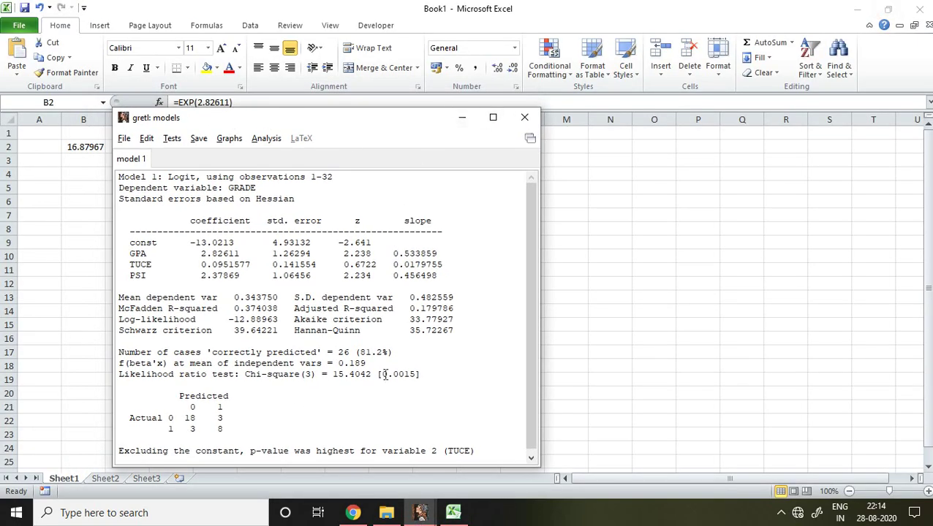
# Open the gretl console from the main window and move it higher.
pyautogui.moveTo(420, 514)
pyautogui.click(381, 466)
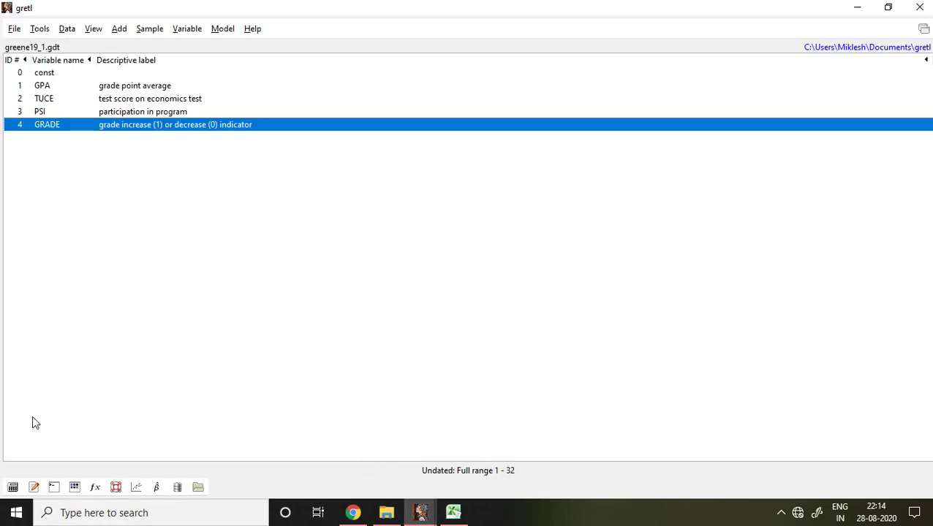
pyautogui.click(54, 487)
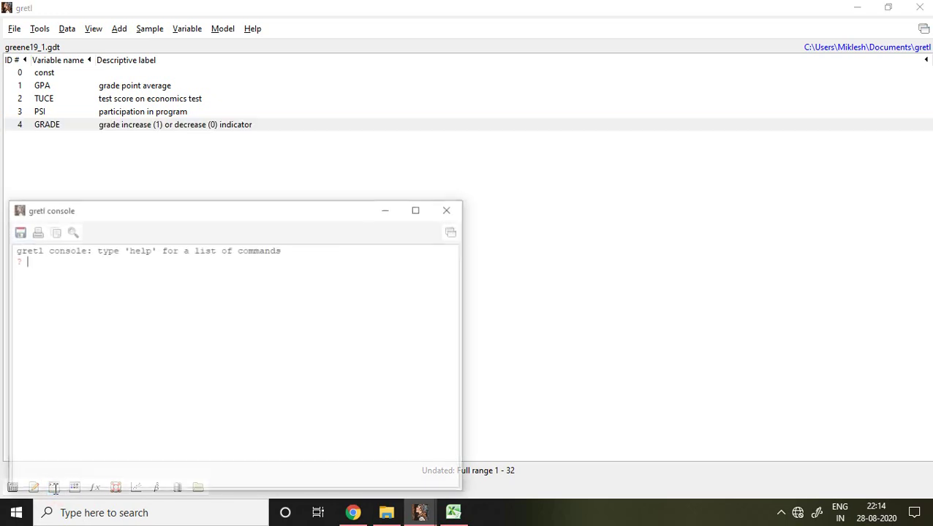
pyautogui.click(77, 207)
pyautogui.moveTo(77, 209); pyautogui.dragTo(322, 60)
# Run logit GRADE const GPA TUCE PSI in the console.
pyautogui.write('logit const')
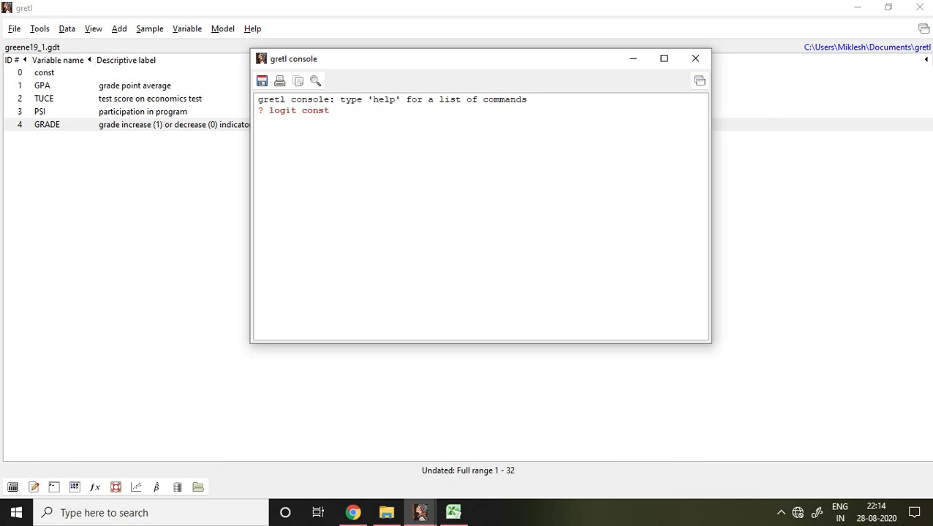
pyautogui.press('BackSpace')
pyautogui.press('BackSpace')
pyautogui.press('BackSpace')
pyautogui.press('BackSpace')
pyautogui.press('BackSpace')
pyautogui.press('BackSpace')
pyautogui.write('GRADE const GPA TU')
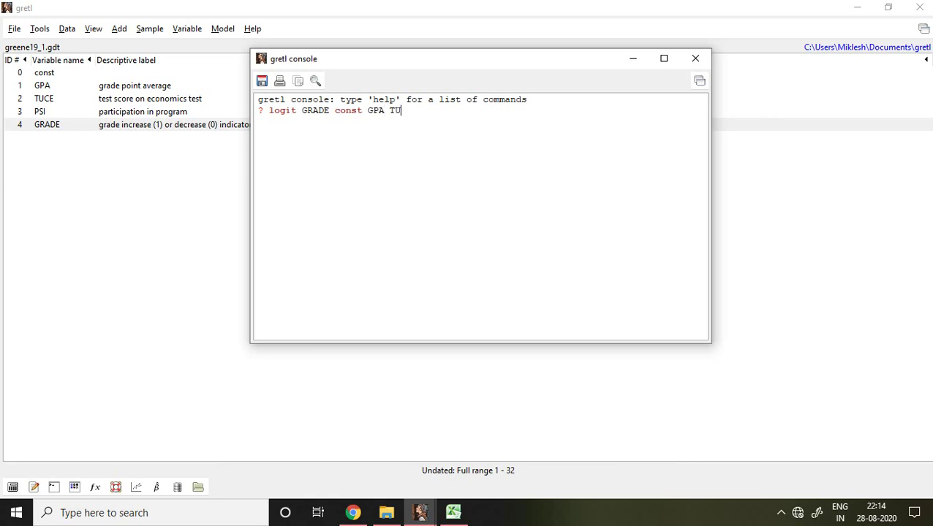
pyautogui.write('CE PSI')
pyautogui.press('Return')
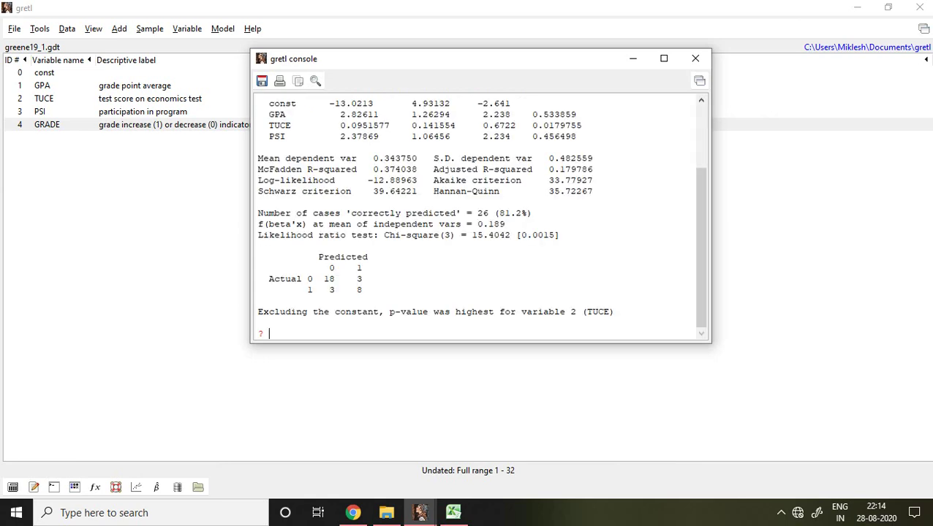
# Maximize the console and move the Model 1 results window to the right half.
pyautogui.click(663, 59)
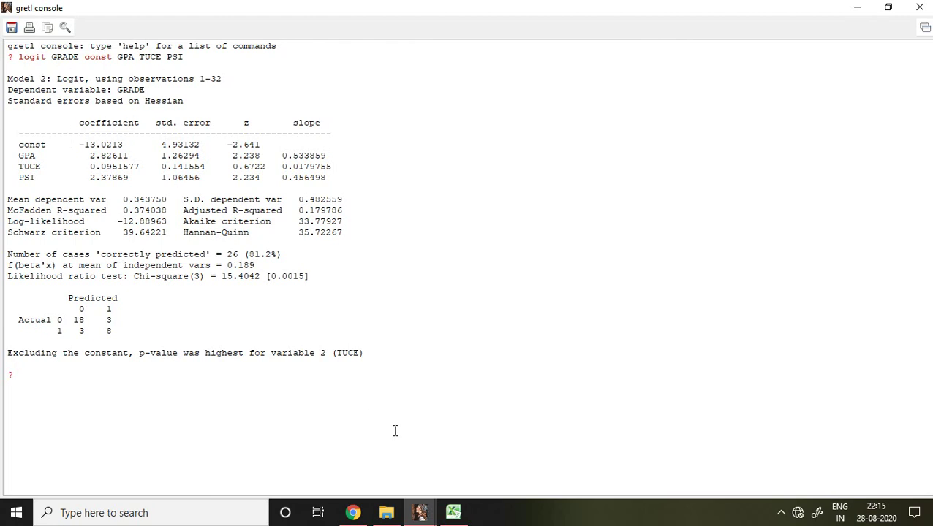
pyautogui.moveTo(423, 514)
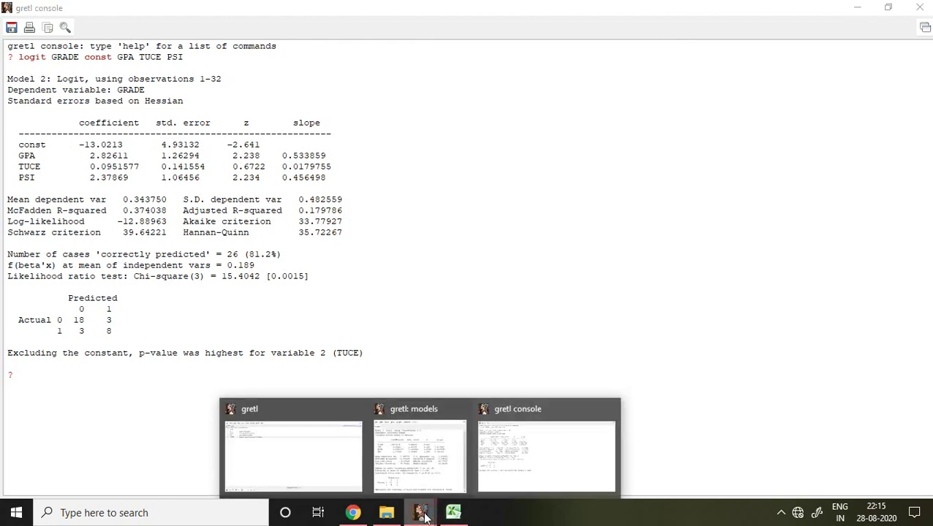
pyautogui.click(431, 449)
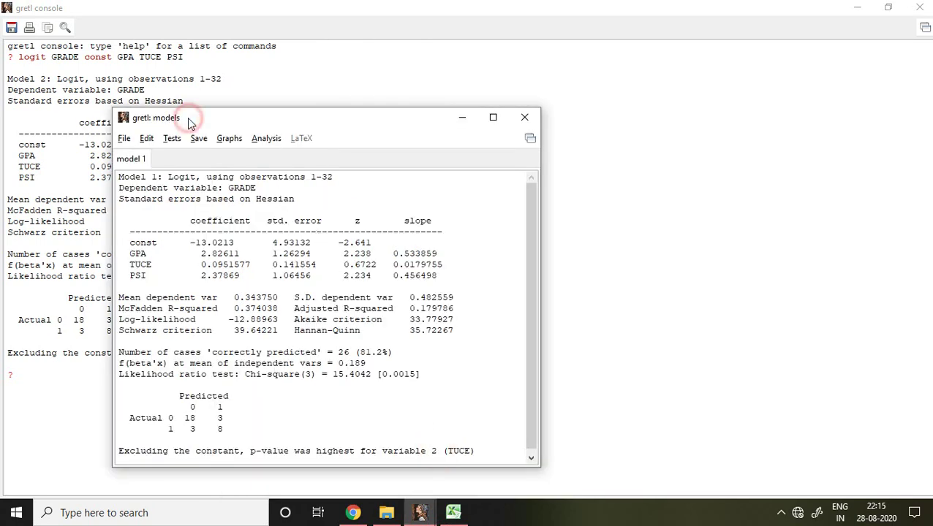
pyautogui.moveTo(192, 125); pyautogui.dragTo(481, 65)
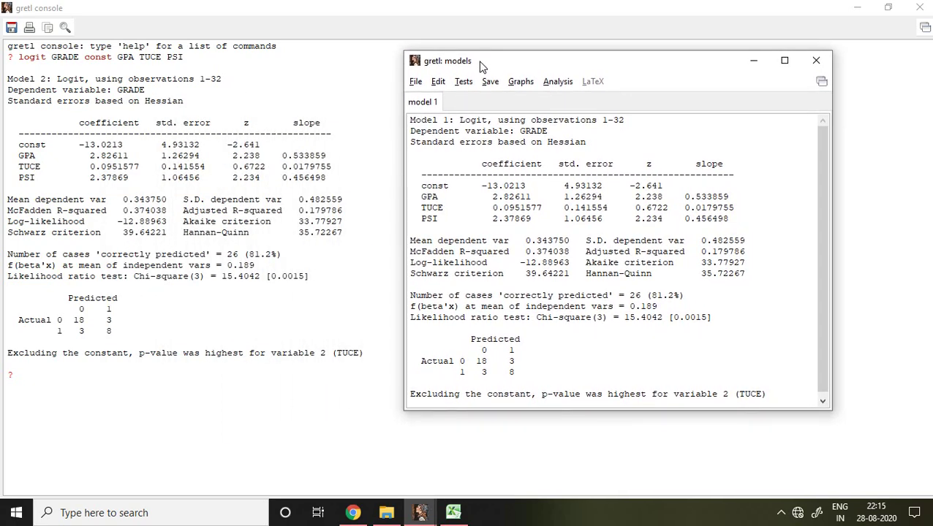